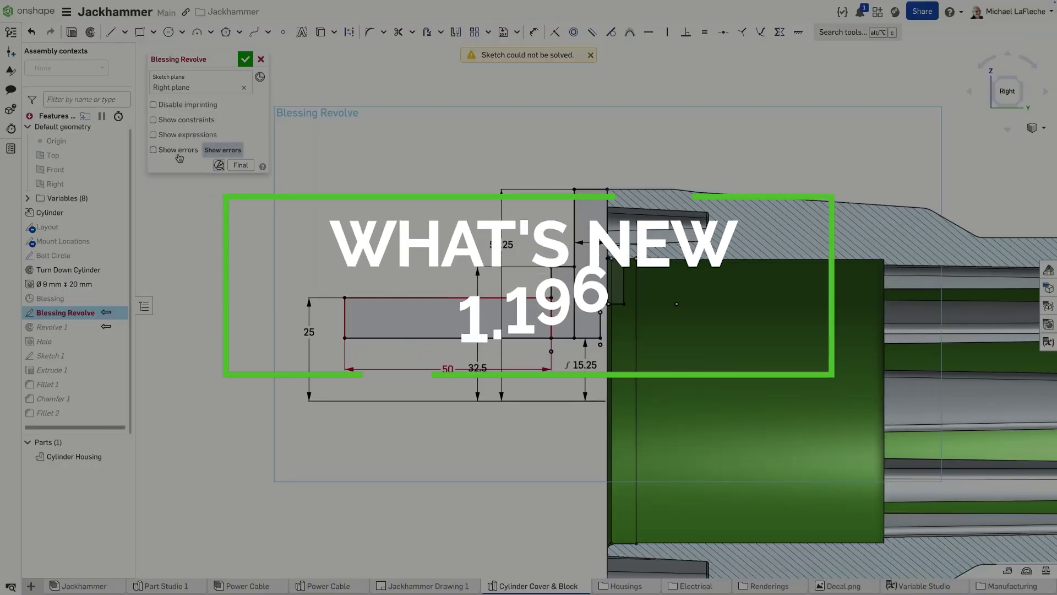
# - Turn on Show errors for the Blessing Revolve sketch and open the Constraint manager
pyautogui.click(178, 155)
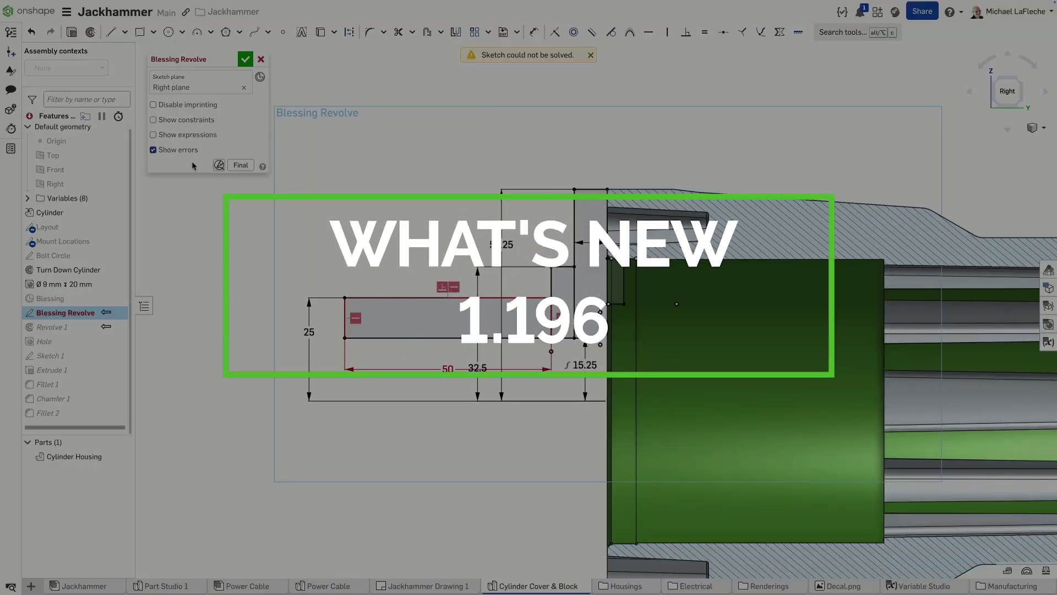
pyautogui.click(219, 165)
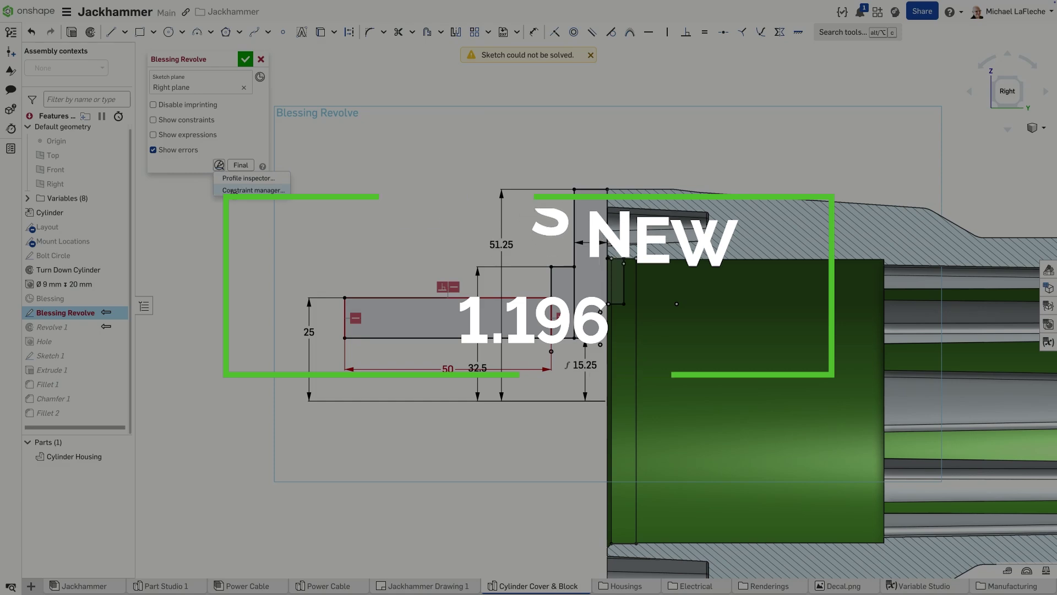
pyautogui.click(233, 190)
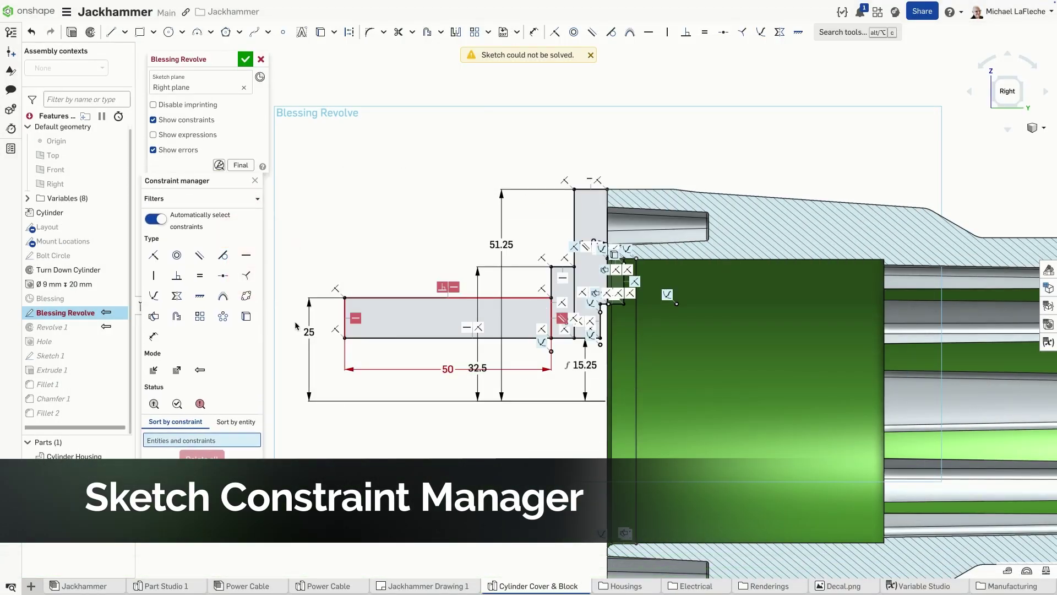
# - Find the conflicting Horizontal 5 constraint with the Errors filter and delete it
pyautogui.click(456, 287)
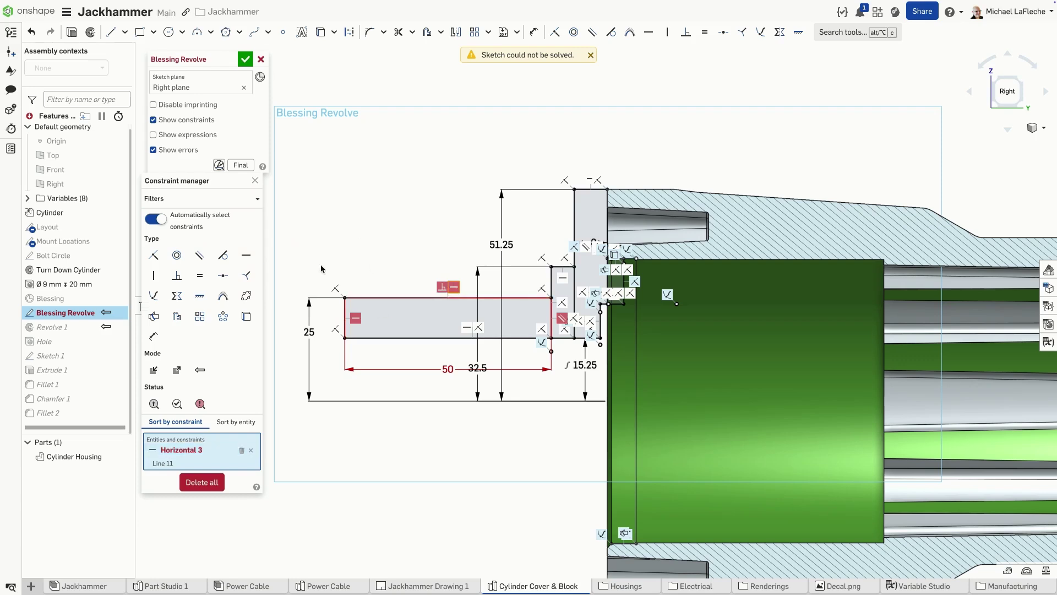
pyautogui.click(200, 405)
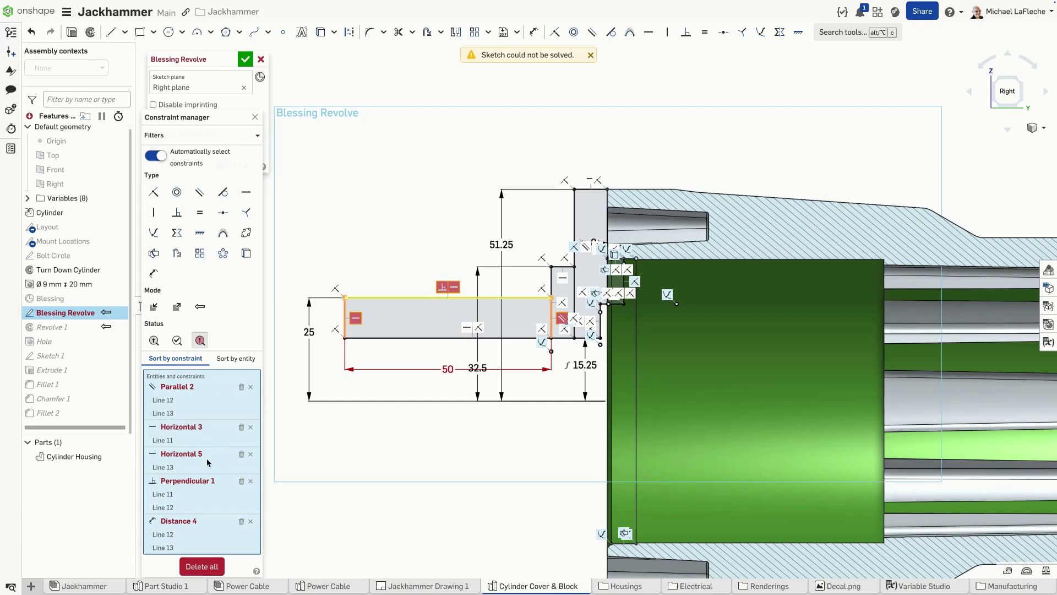
pyautogui.click(241, 454)
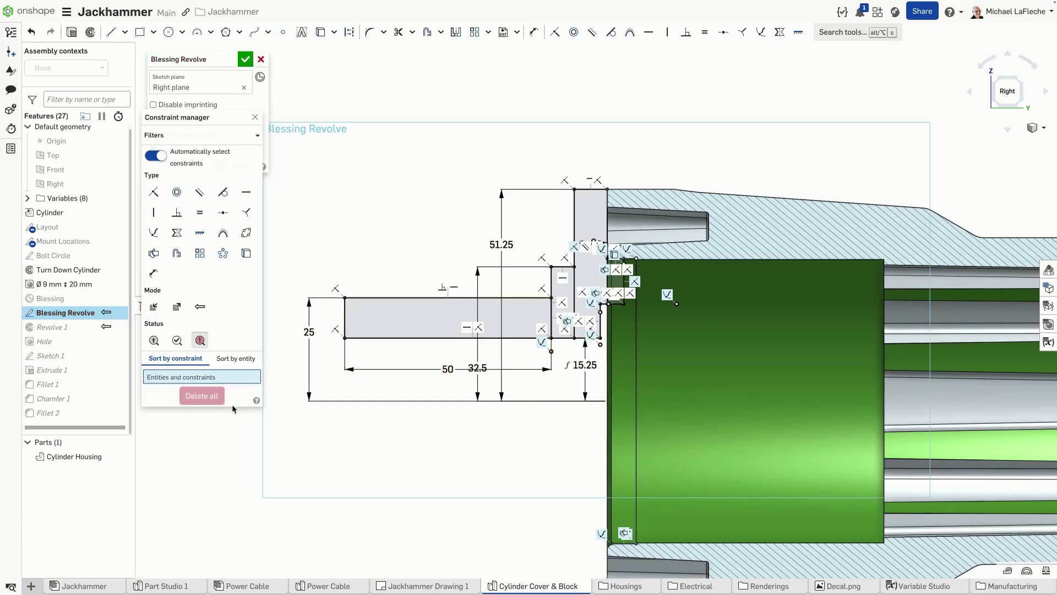
pyautogui.click(200, 340)
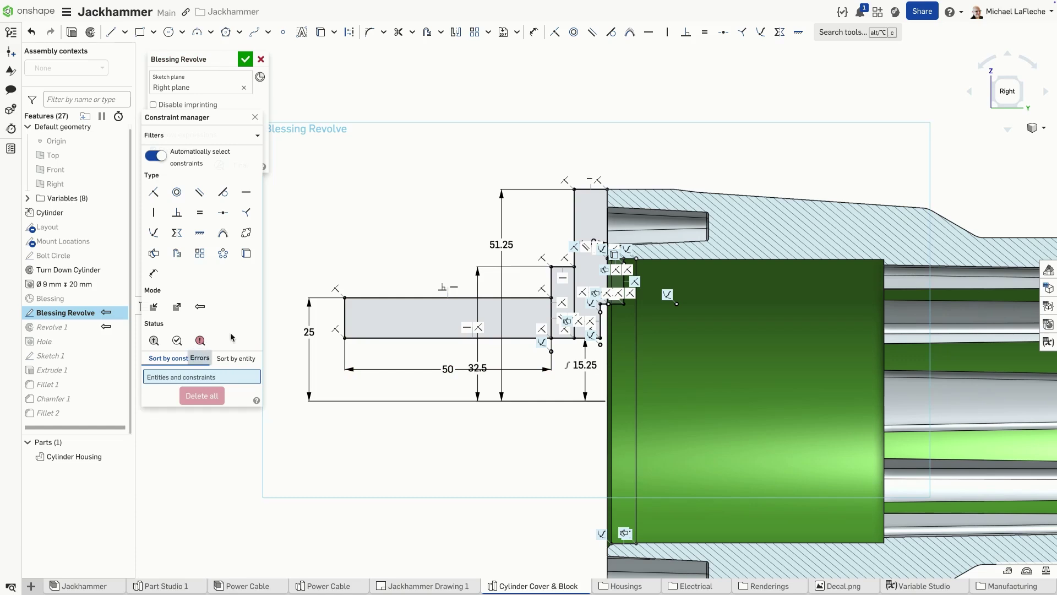
# - Filter the constraint list by Coincident, then Pierce, then external references
pyautogui.click(154, 191)
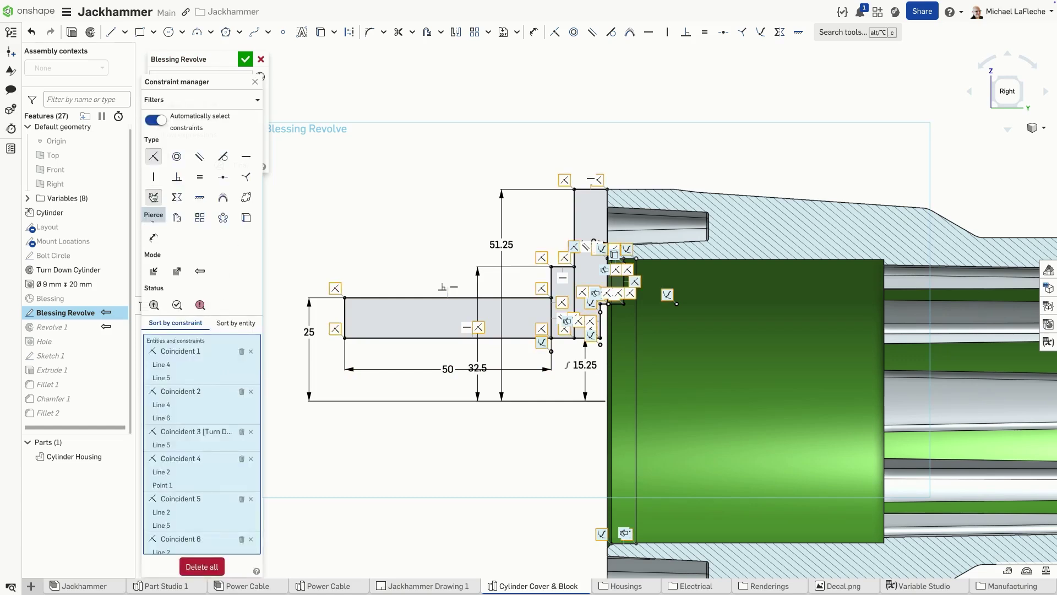
pyautogui.click(154, 197)
pyautogui.click(153, 196)
pyautogui.click(176, 271)
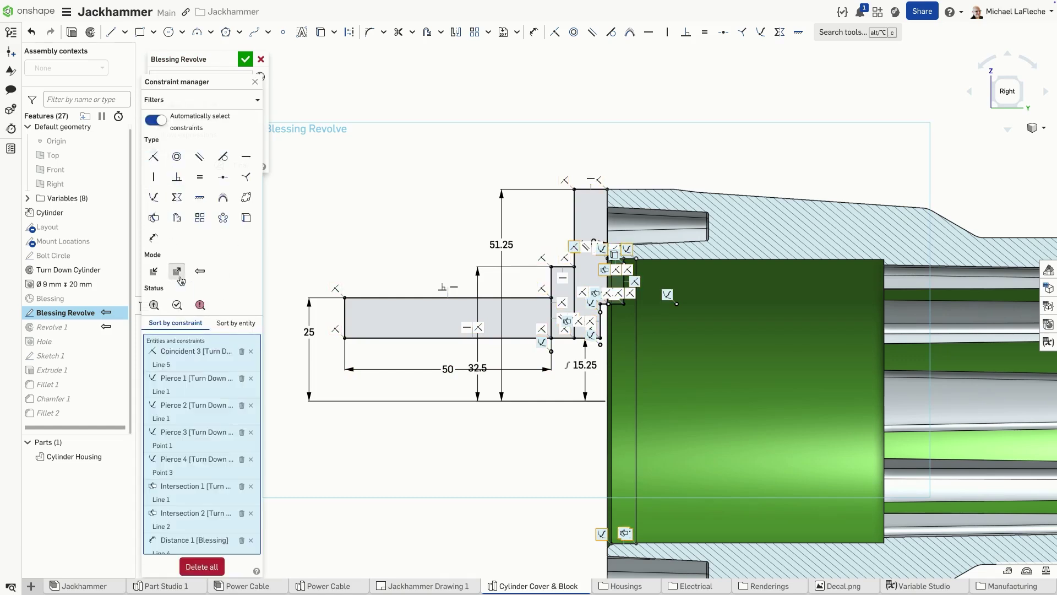
# - Delete Pierce 1–4, Coincident 3, Intersection 1–2 and all Distance constraints
pyautogui.rightClick(188, 380)
pyautogui.click(228, 385)
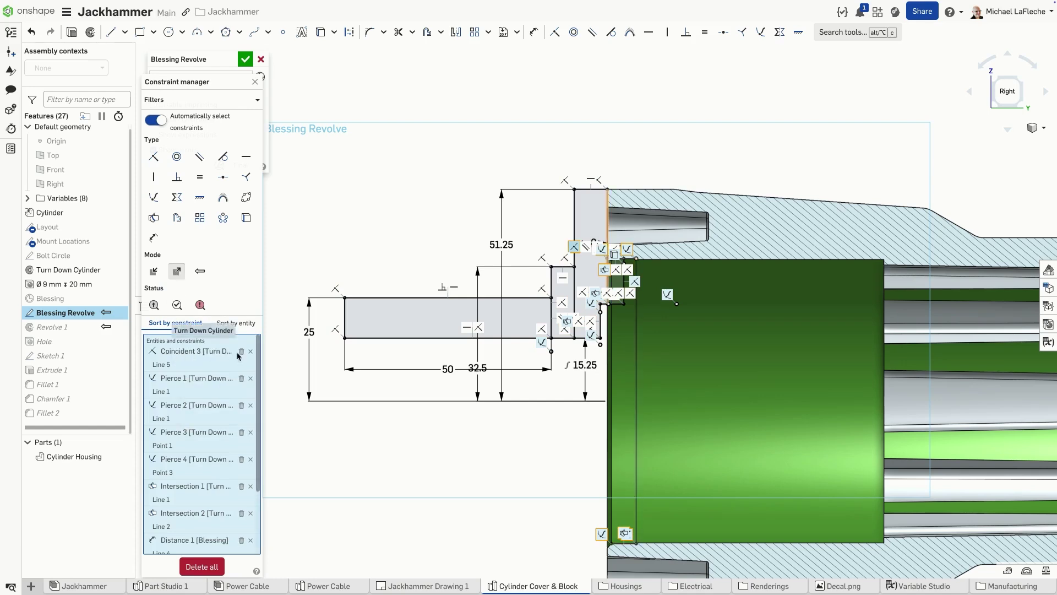
pyautogui.click(242, 351)
pyautogui.click(241, 351)
pyautogui.click(242, 351)
pyautogui.click(242, 351)
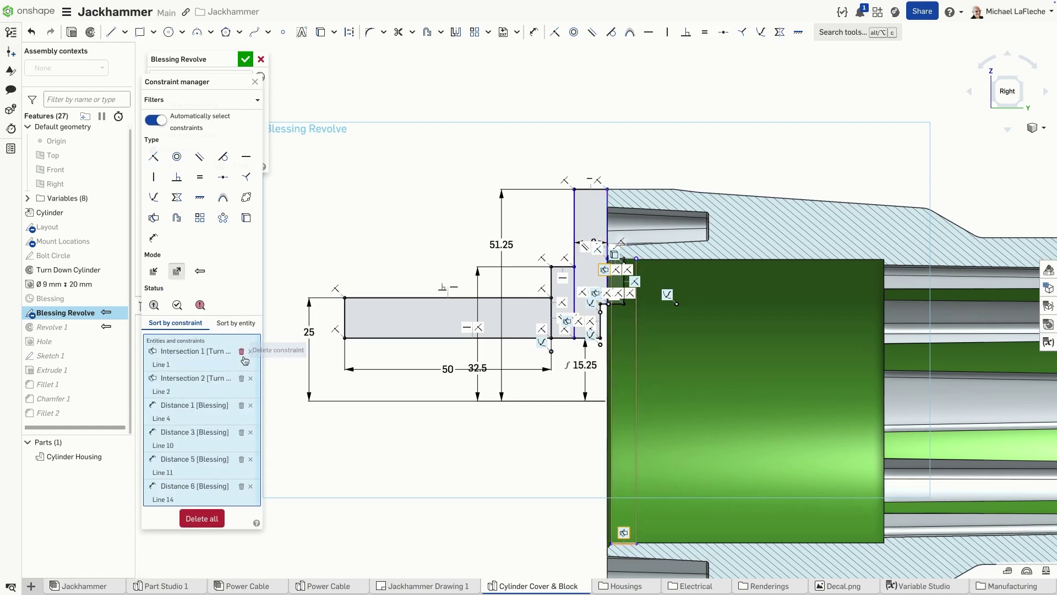
pyautogui.click(242, 351)
pyautogui.click(241, 351)
pyautogui.click(242, 351)
pyautogui.click(242, 351)
pyautogui.click(242, 351)
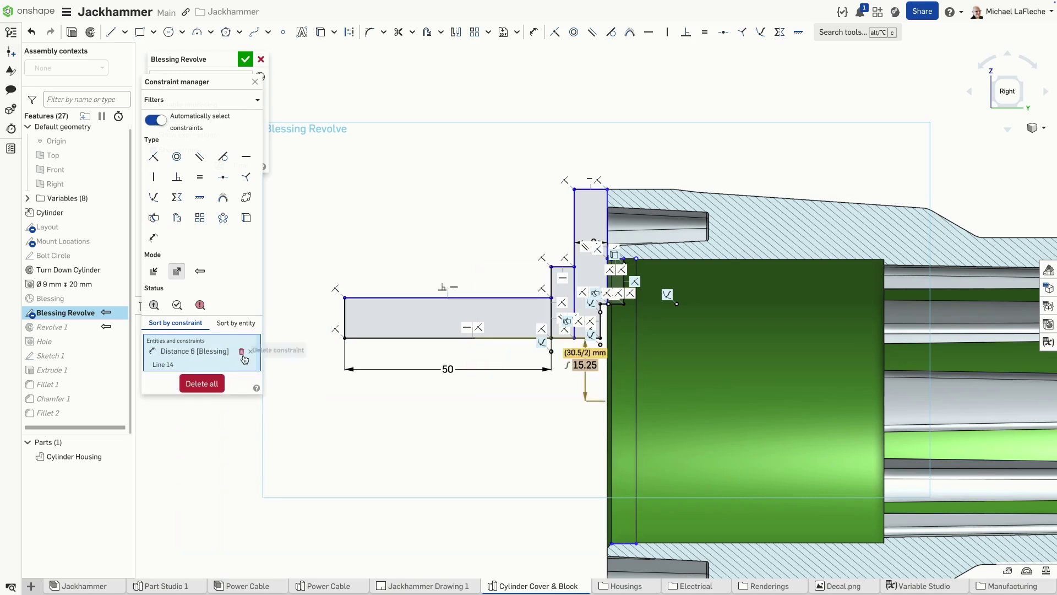
pyautogui.click(242, 352)
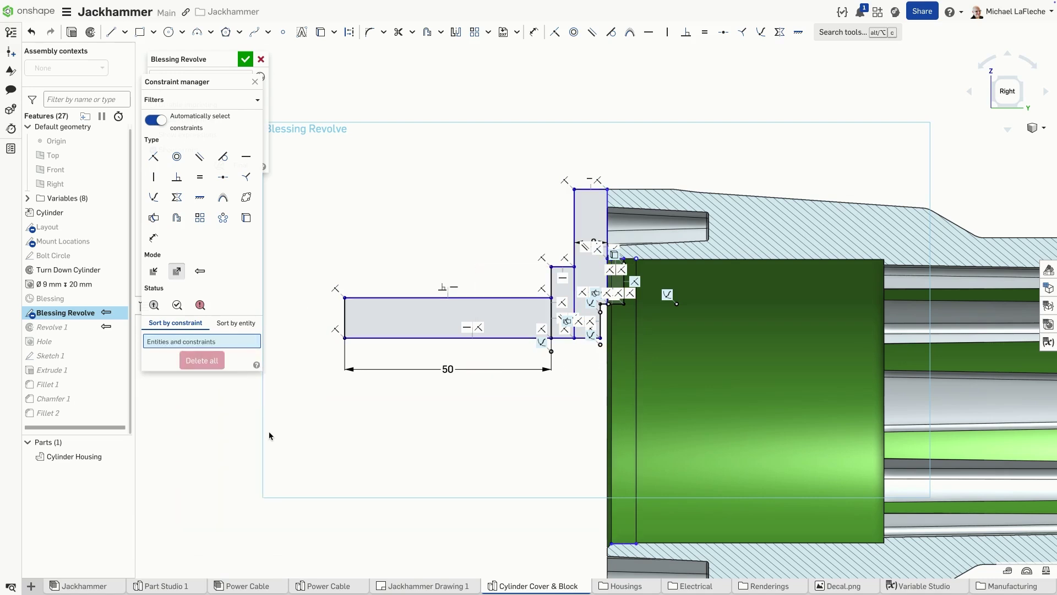
# - Add dimensions: 9.75 left line height, 36 step height and 8 top width
pyautogui.press('d')
pyautogui.click(327, 314)
pyautogui.click(307, 313)
pyautogui.press('Return')
pyautogui.click(575, 189)
pyautogui.click(355, 337)
pyautogui.click(288, 245)
pyautogui.press('Return')
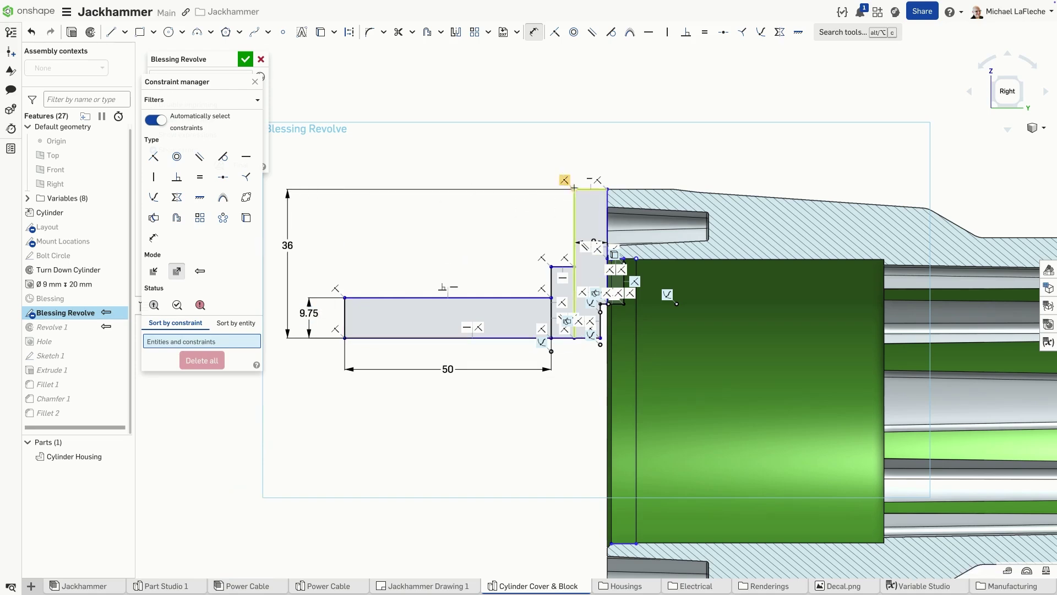
pyautogui.click(591, 189)
pyautogui.click(592, 148)
pyautogui.press('Return')
pyautogui.press('Escape')
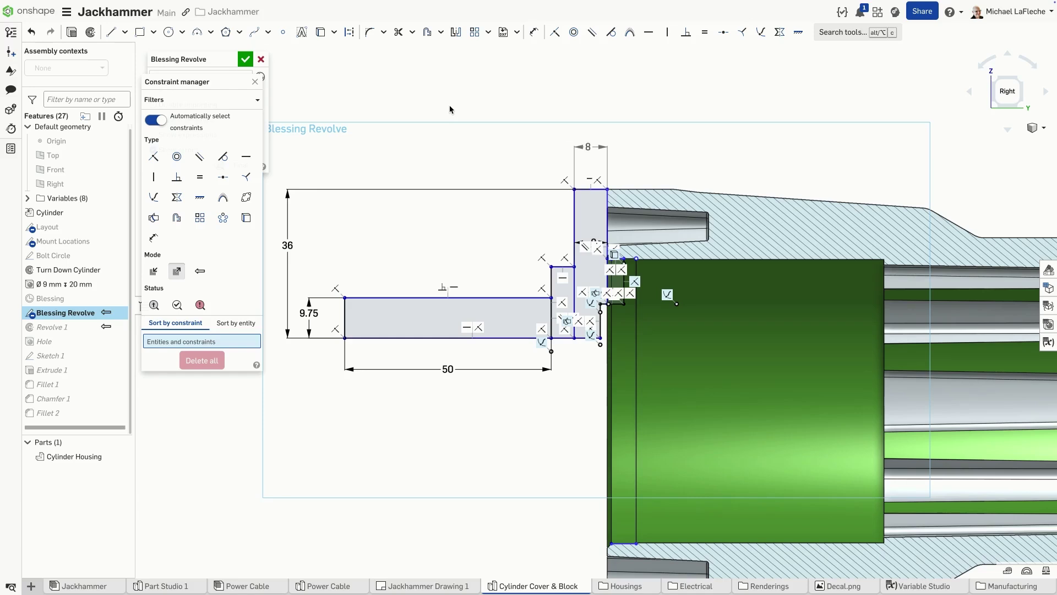
# - Drop the external references filter and try the status filters on the dimensional constraint list
pyautogui.click(177, 270)
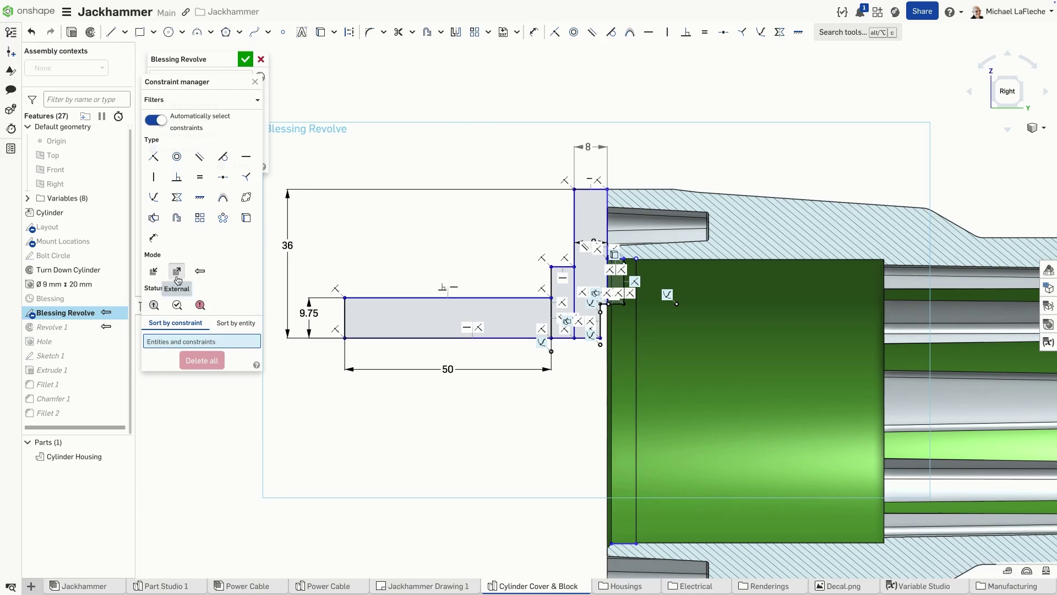
pyautogui.click(155, 305)
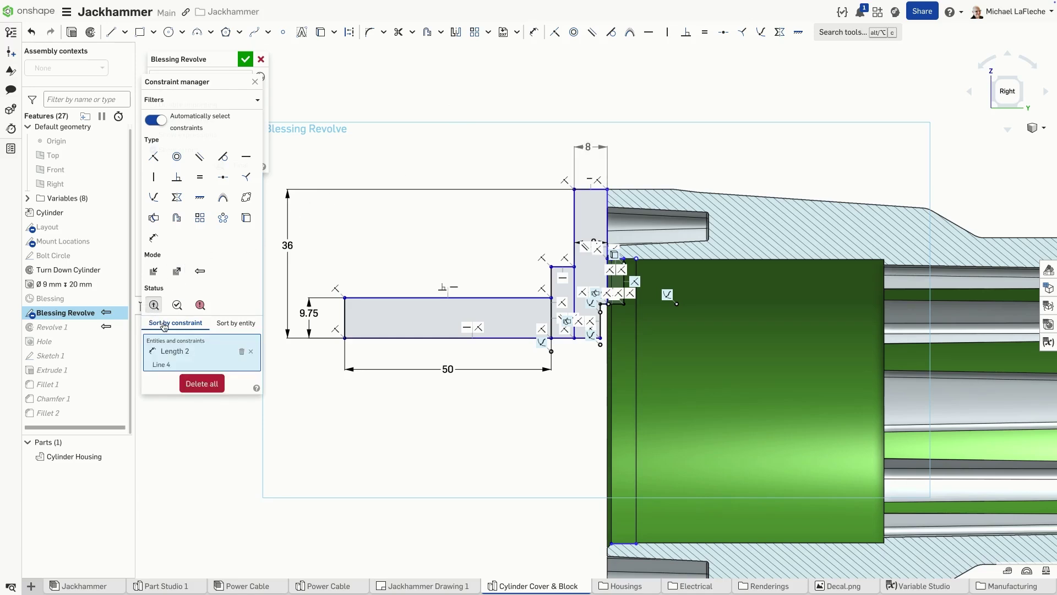
pyautogui.click(178, 305)
pyautogui.click(200, 305)
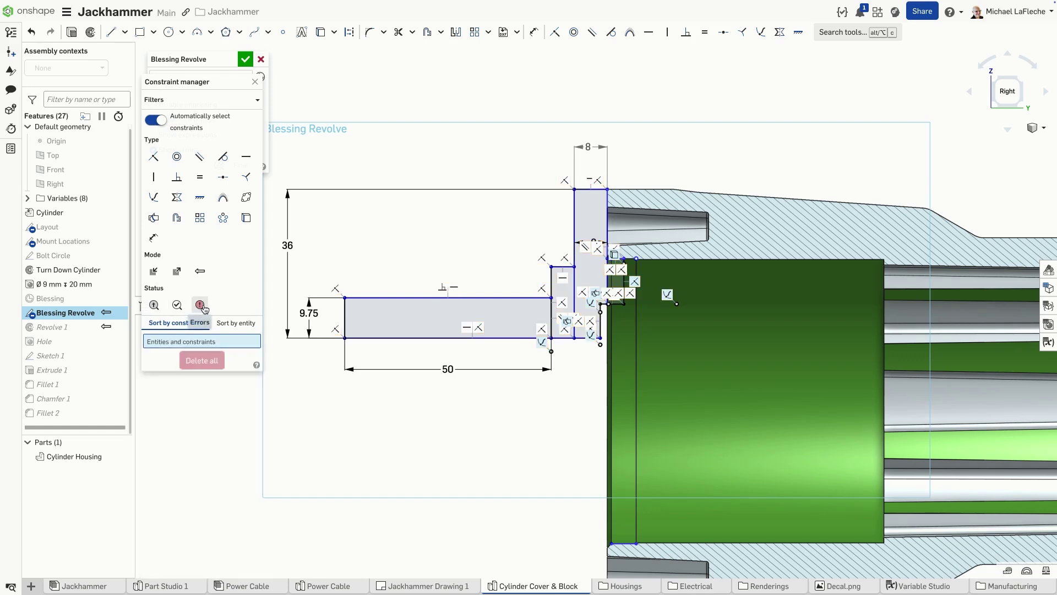
pyautogui.click(154, 239)
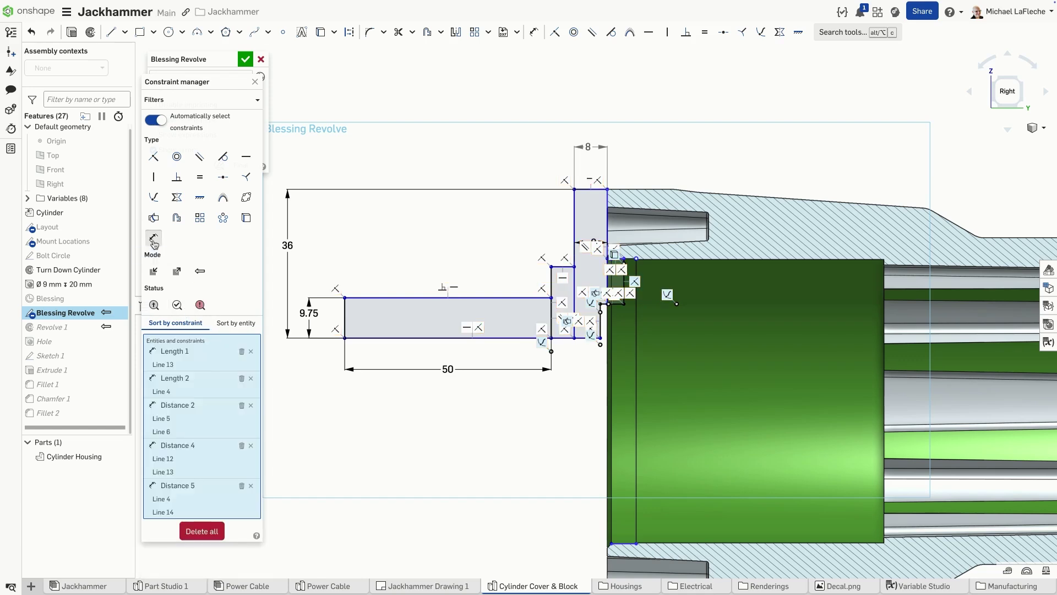
pyautogui.click(155, 304)
pyautogui.click(154, 304)
pyautogui.click(177, 306)
pyautogui.click(177, 305)
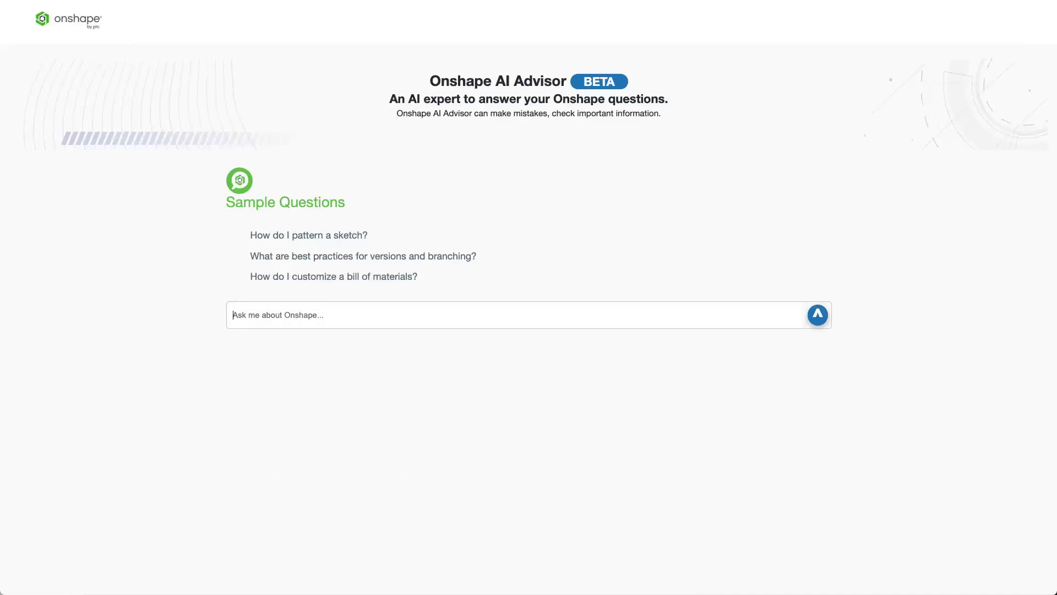
# - Ask the AI Advisor 'what is your purpose'
pyautogui.write('what is your purpose?')
pyautogui.press('Return')
# - Ask 'how do i pattern a sketch?' and open the Tech Tip: Sketch Patterns citation
pyautogui.write('how do i pattern a sketch?')
pyautogui.press('Return')
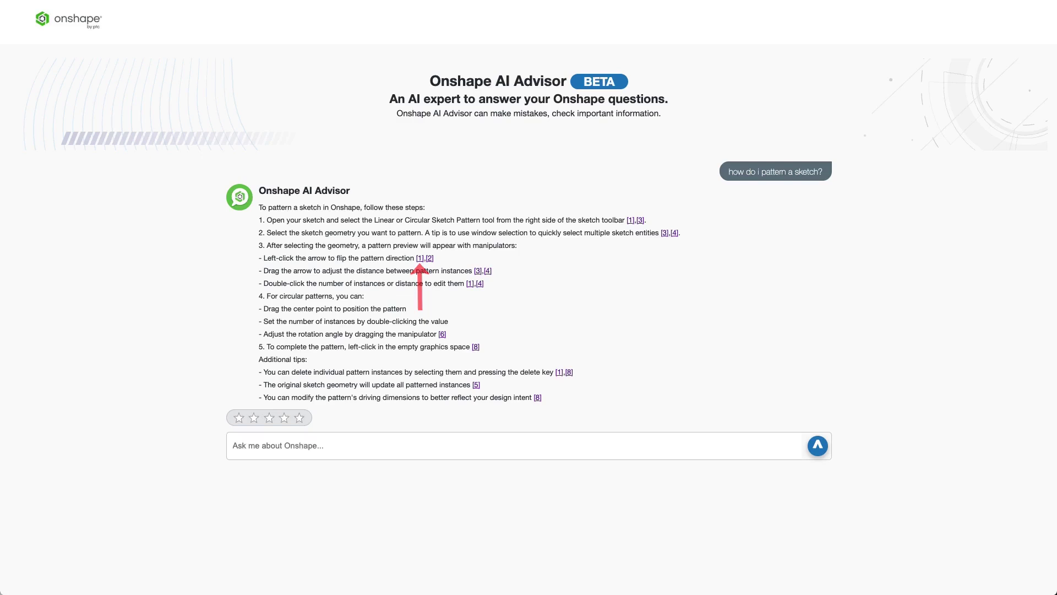
pyautogui.click(419, 259)
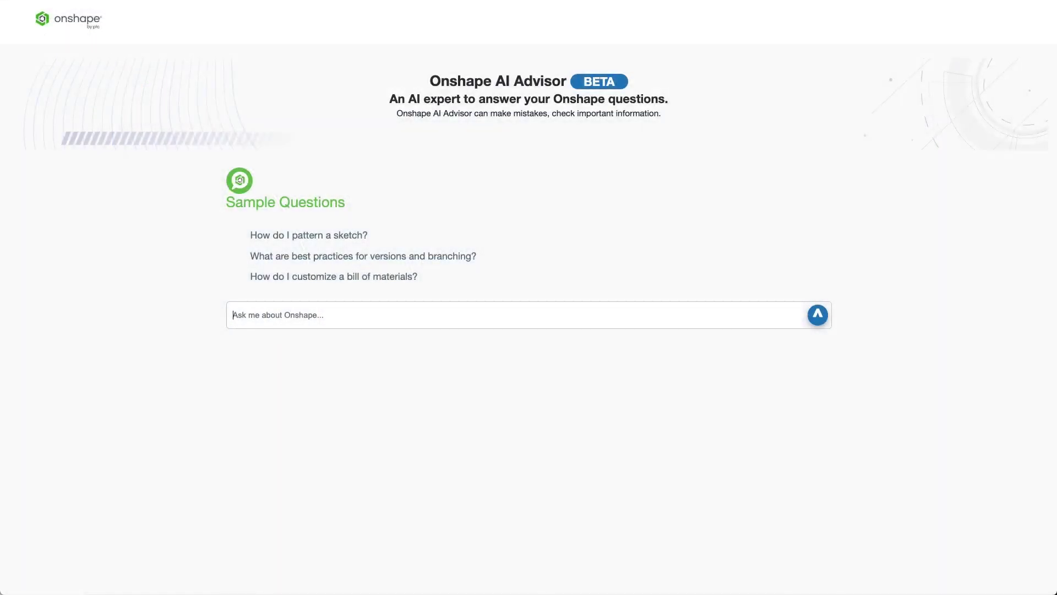
# - Ask about stopping CAM tool collisions with the part or fixture, then start the trailer-width question
pyautogui.write('how do i stop my tool from col')
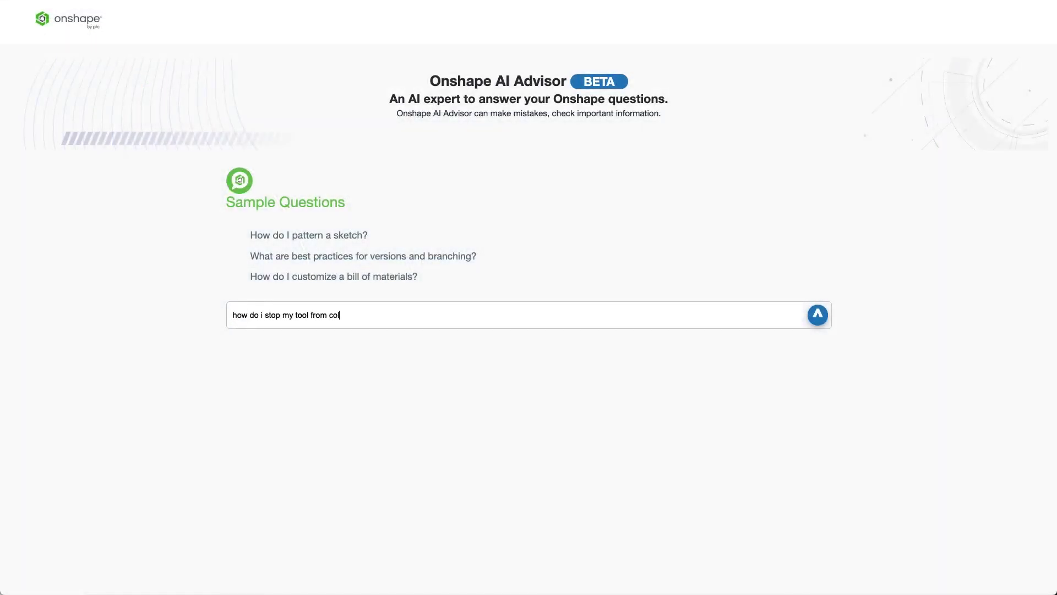
pyautogui.write('liding with my part or fixture in cam')
pyautogui.press('Return')
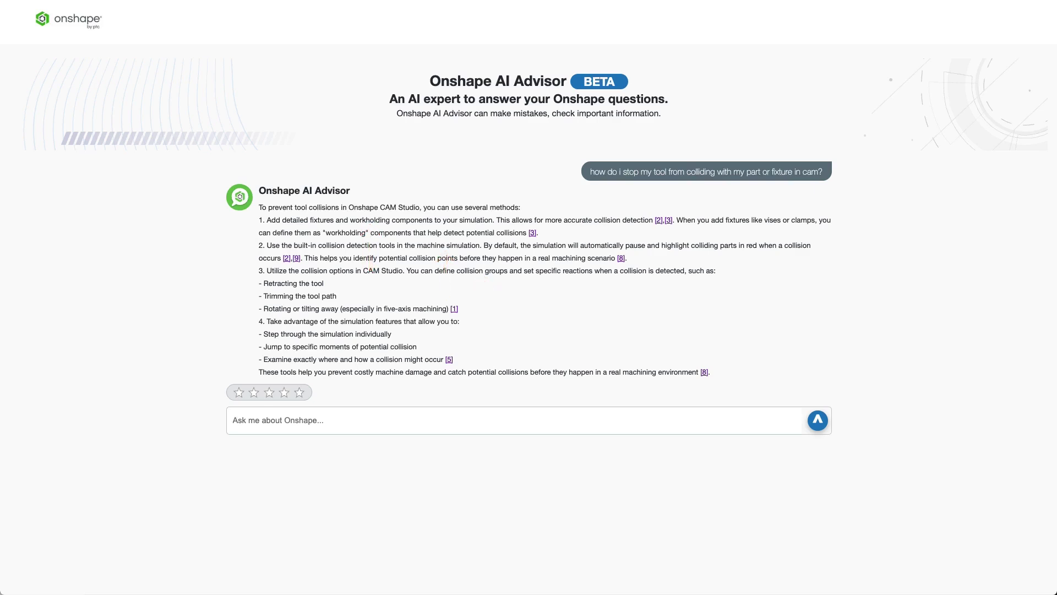
pyautogui.write('a conditional operator statement that says "if the trailer width is less than 28')
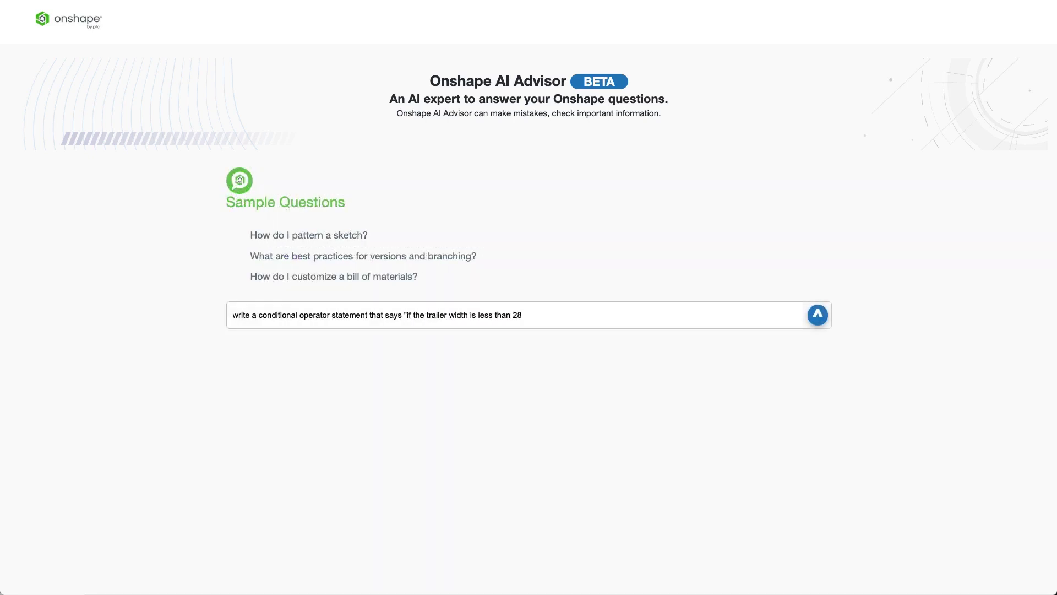
pyautogui.write(', the value should be 6, if not the value should be 4')
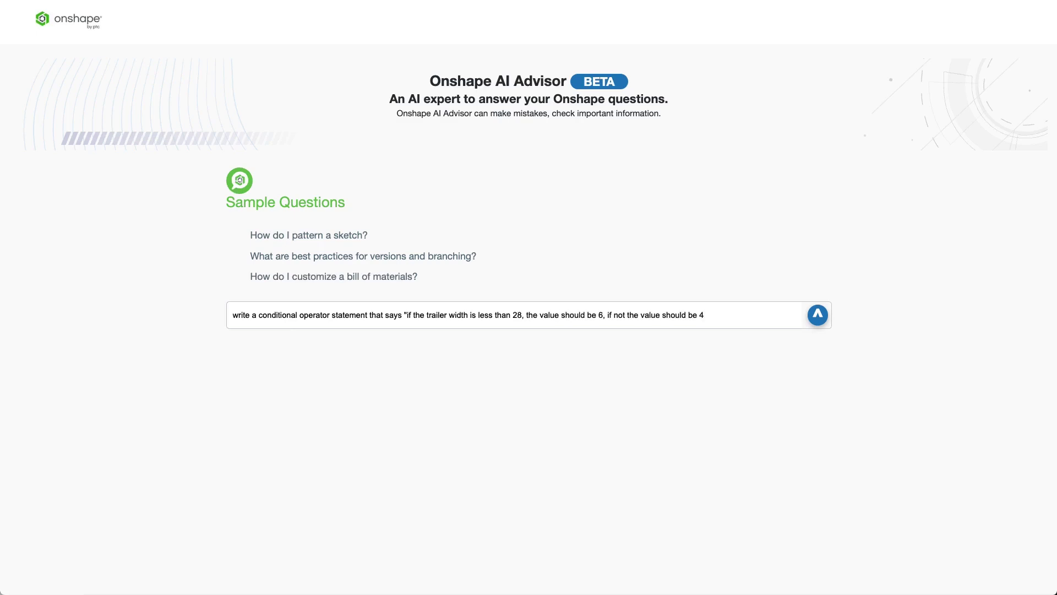
# - Send the trailer-width conditional question: 6 if under 28, otherwise 4
pyautogui.press('Return')
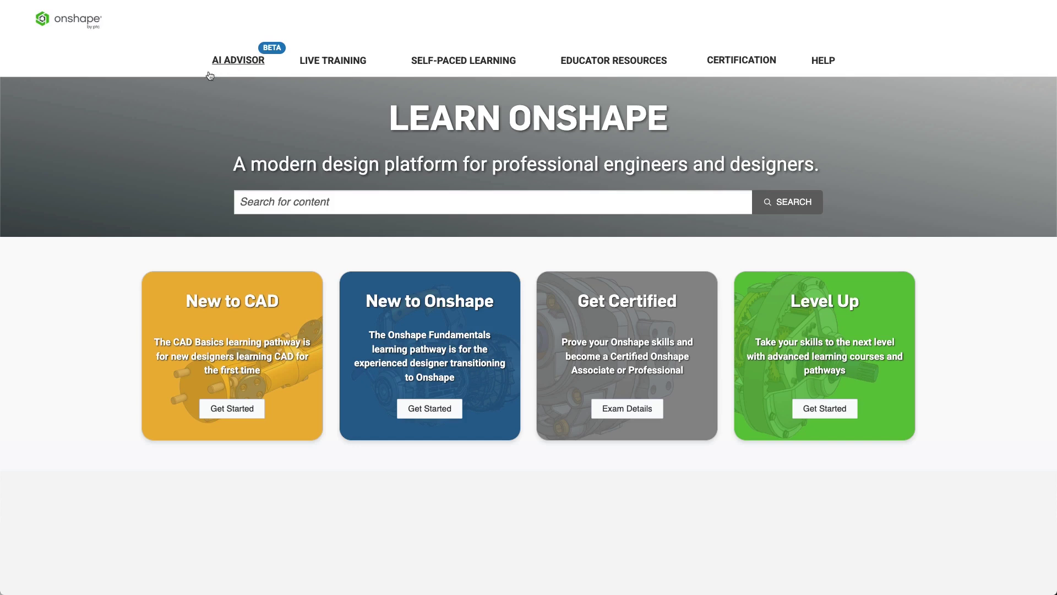
# - Go to the AI ADVISOR page from the Learning Center navigation bar
pyautogui.click(224, 62)
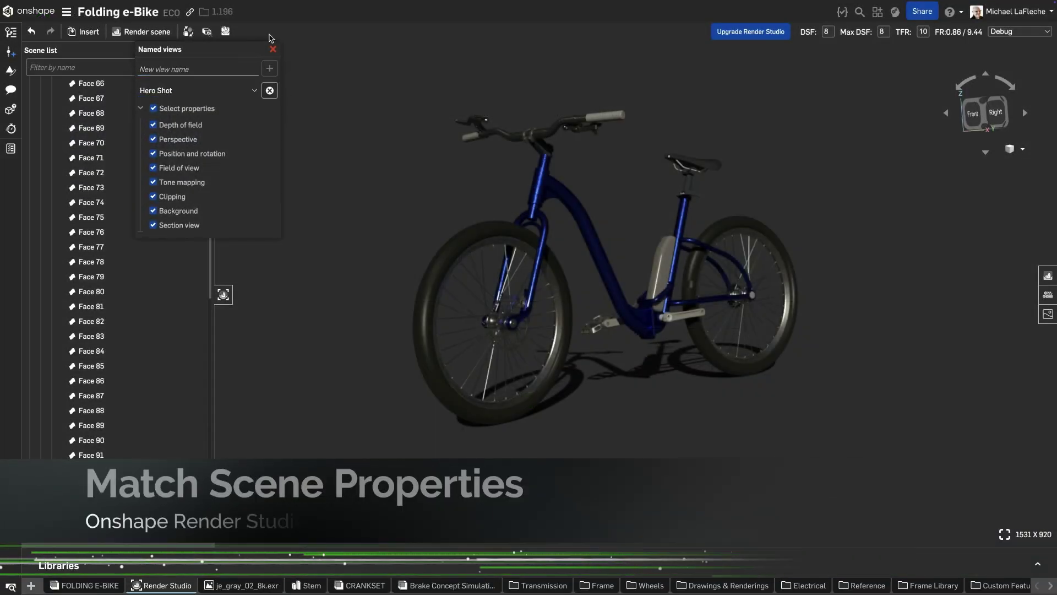
# - Match environment and named views from the Injection Mold document's Render Studio
pyautogui.click(273, 49)
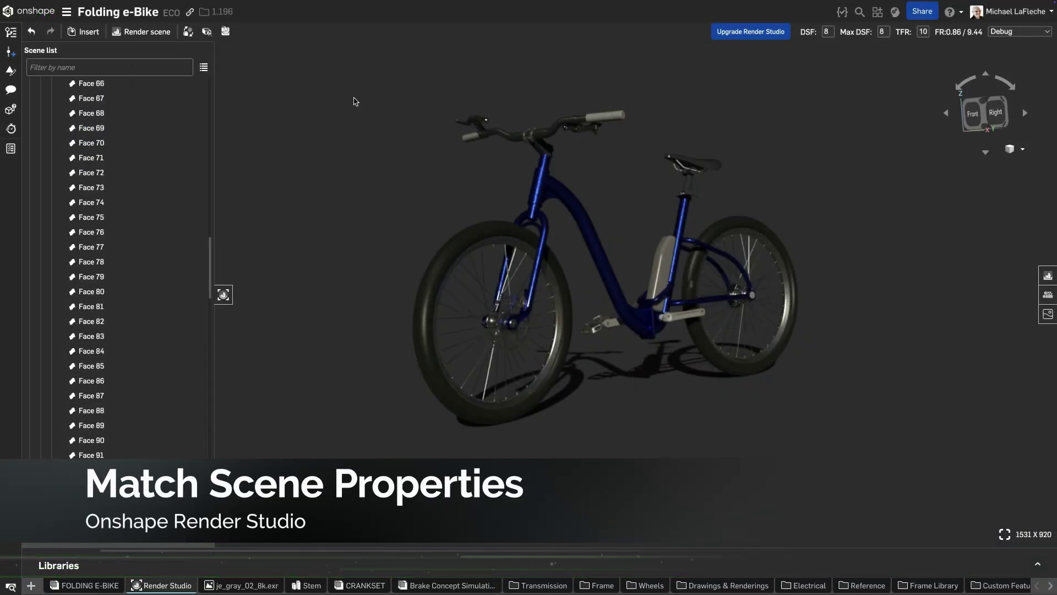
pyautogui.click(226, 31)
pyautogui.click(283, 68)
pyautogui.click(238, 131)
pyautogui.click(238, 132)
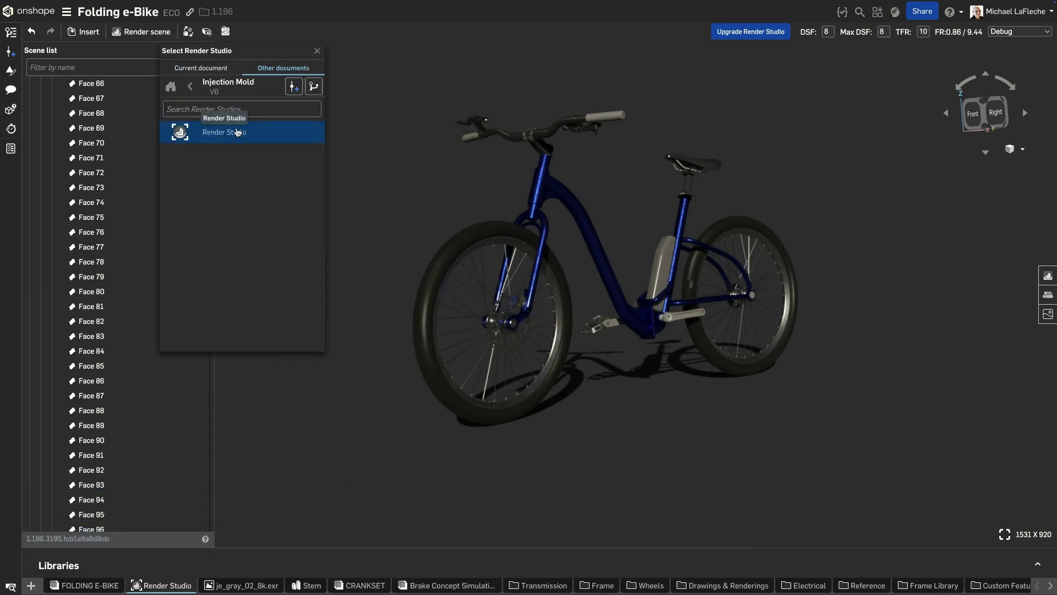
pyautogui.click(237, 132)
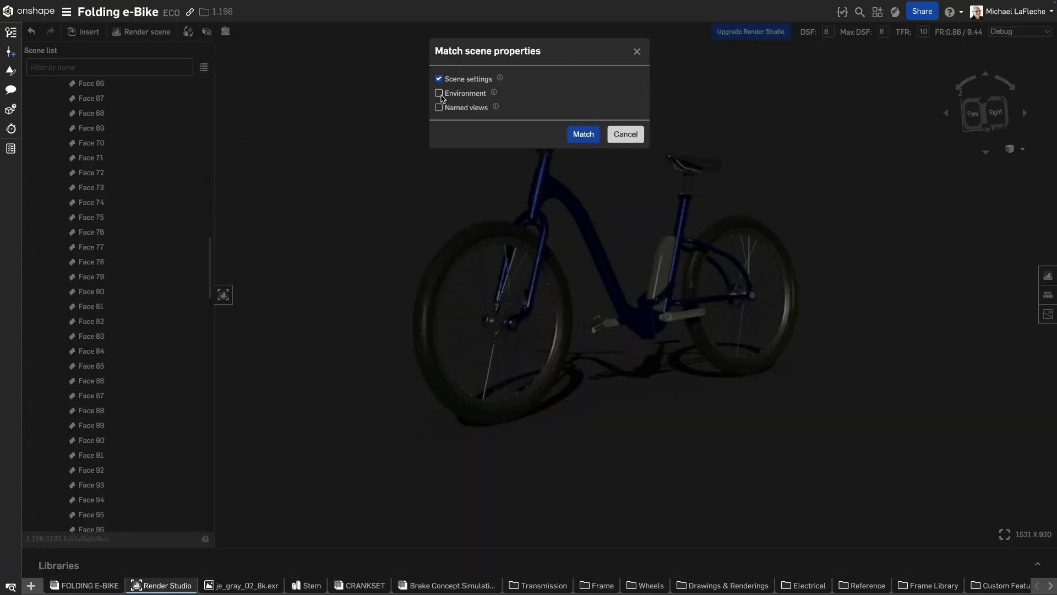
pyautogui.click(439, 108)
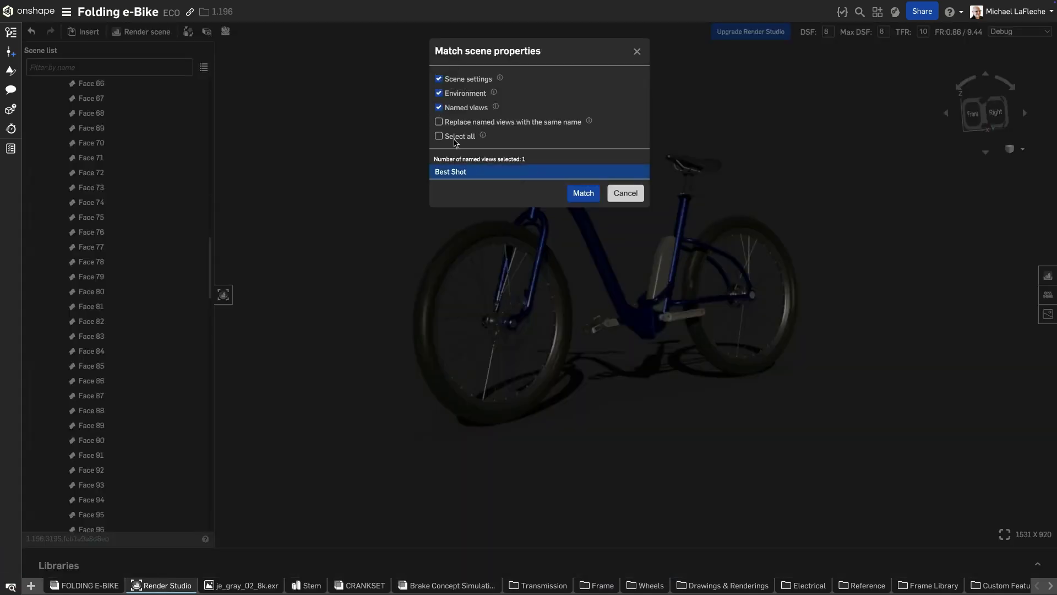
pyautogui.click(583, 193)
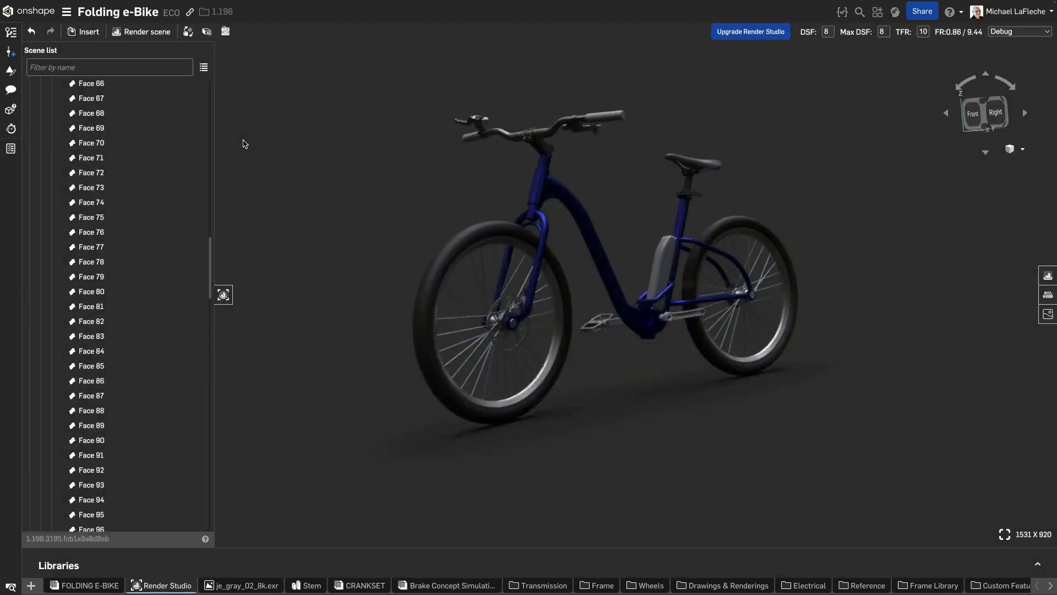
# - Apply the Best Shot named view to the bike
pyautogui.click(1023, 149)
pyautogui.click(986, 209)
pyautogui.click(197, 90)
pyautogui.click(193, 102)
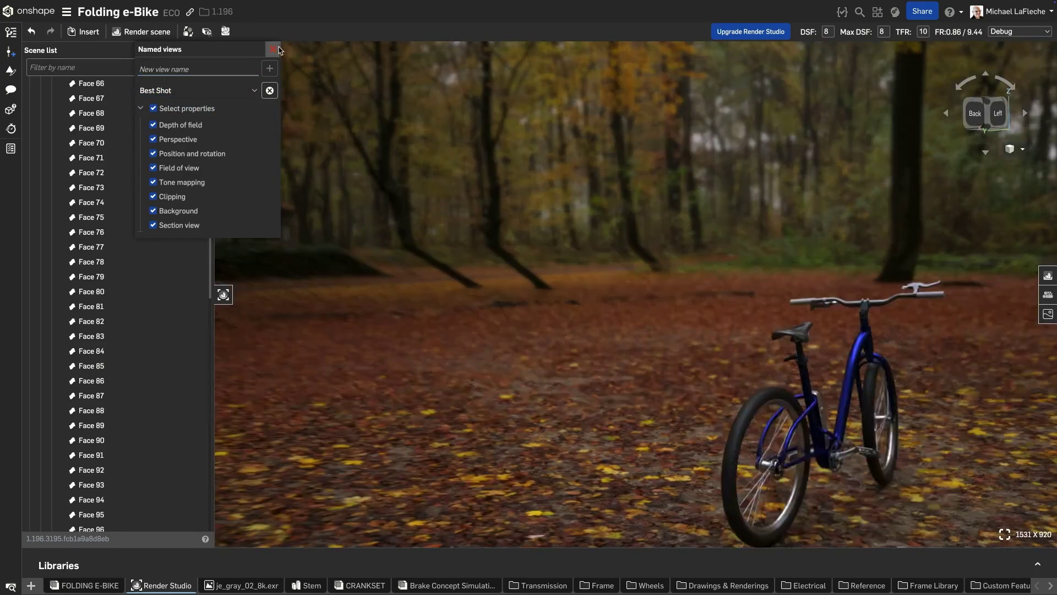
pyautogui.click(273, 49)
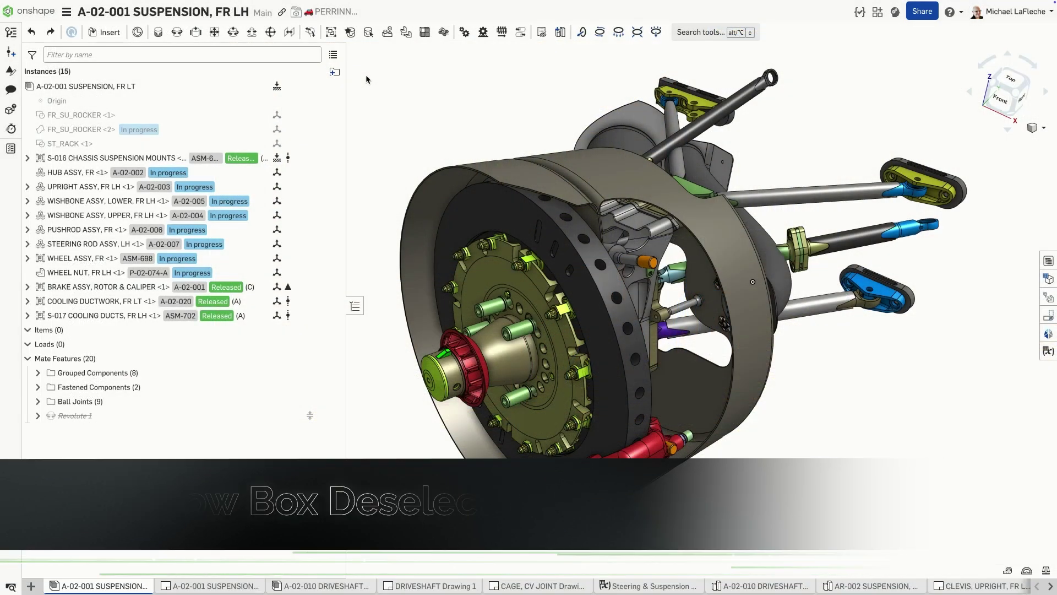
# - Isolate the front-left wishbone, pushrod and steering rod links, excluding the wheel, and orbit to inspect them
pyautogui.moveTo(365, 73); pyautogui.dragTo(857, 554)
pyautogui.moveTo(873, 514); pyautogui.dragTo(845, 433, button='right')
pyautogui.keyDown('ctrl'); pyautogui.moveTo(657, 124); pyautogui.dragTo(406, 552); pyautogui.keyUp('ctrl')
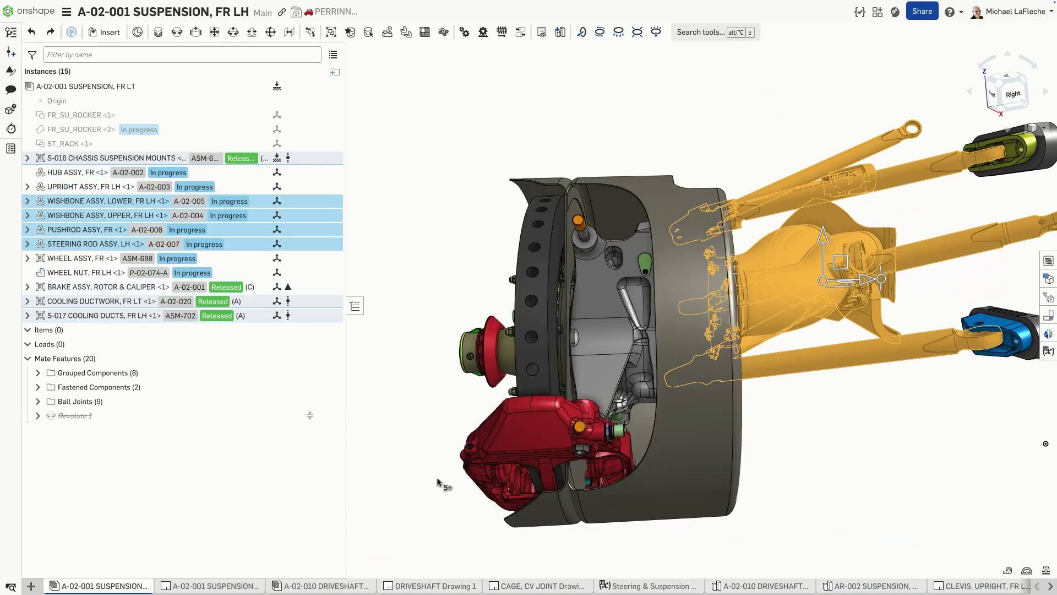
pyautogui.rightClick(555, 108)
pyautogui.click(571, 134)
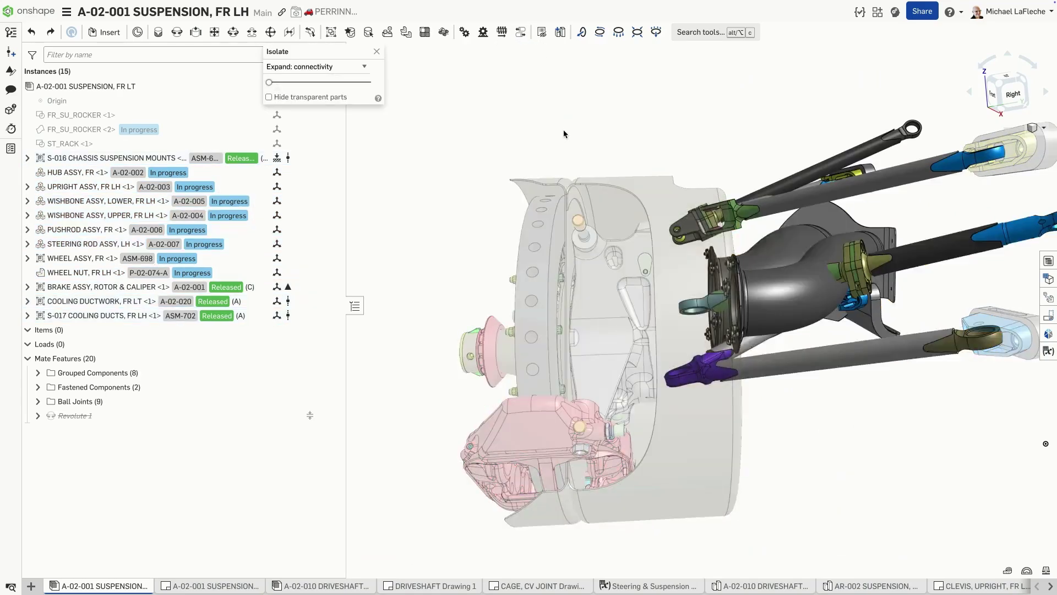
pyautogui.moveTo(589, 145); pyautogui.dragTo(494, 211, button='right')
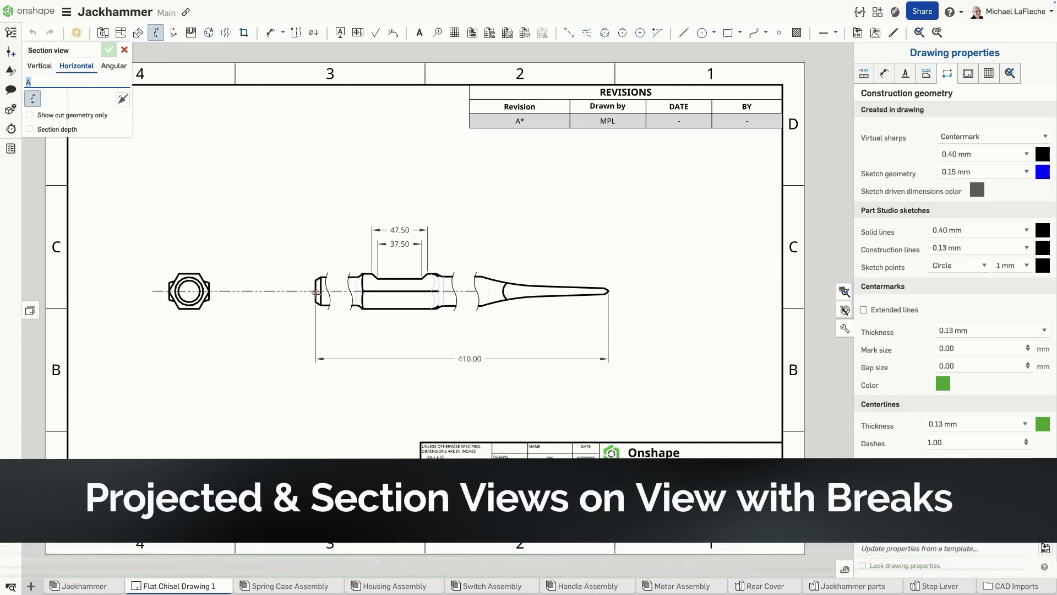
# - Cut horizontal section A-A through the chisel centerline and place it above the broken view
pyautogui.click(315, 291)
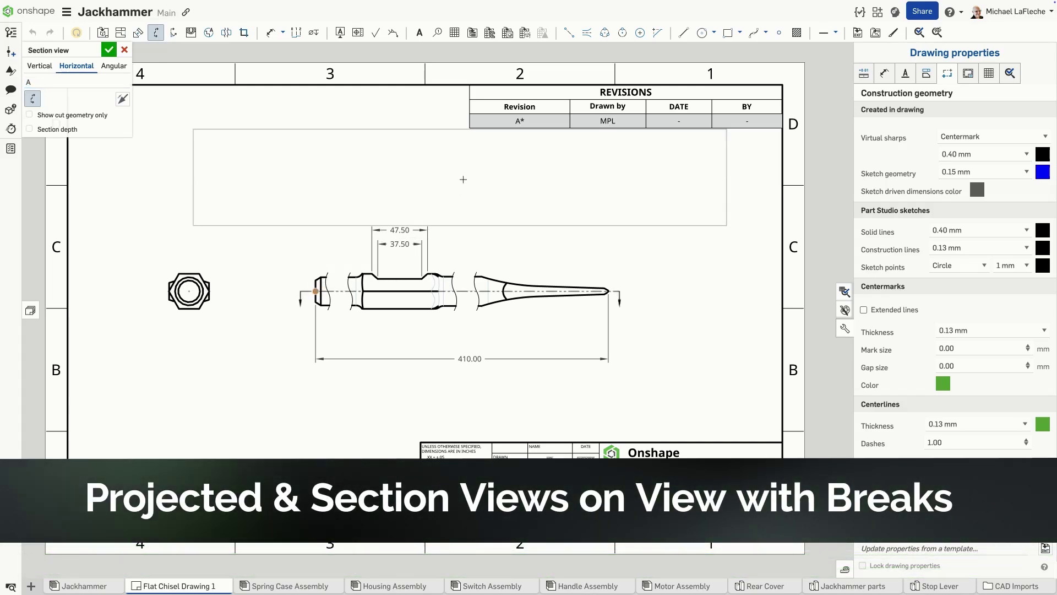
pyautogui.click(463, 179)
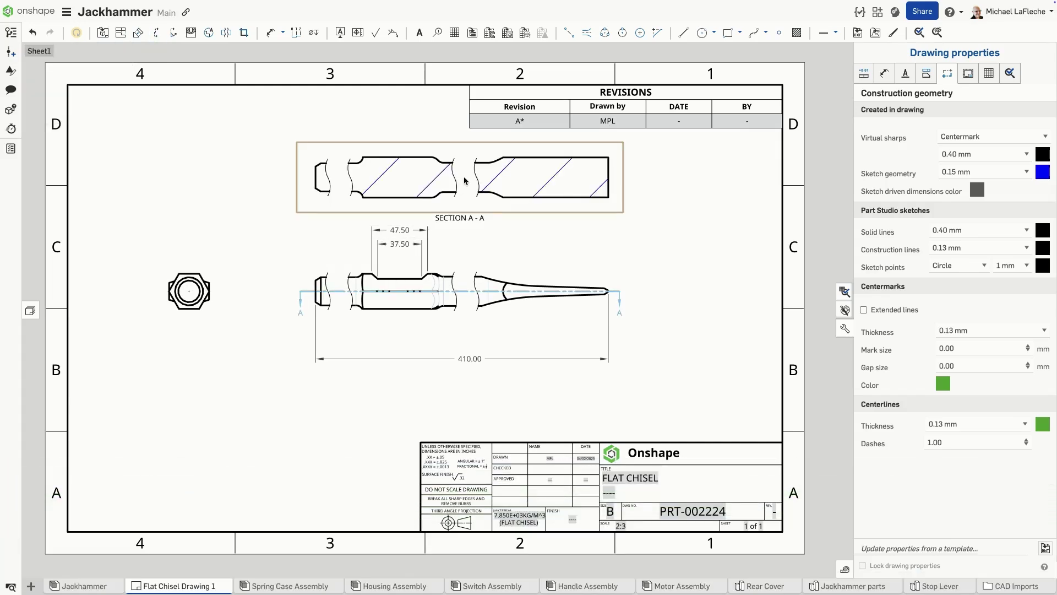
pyautogui.click(587, 32)
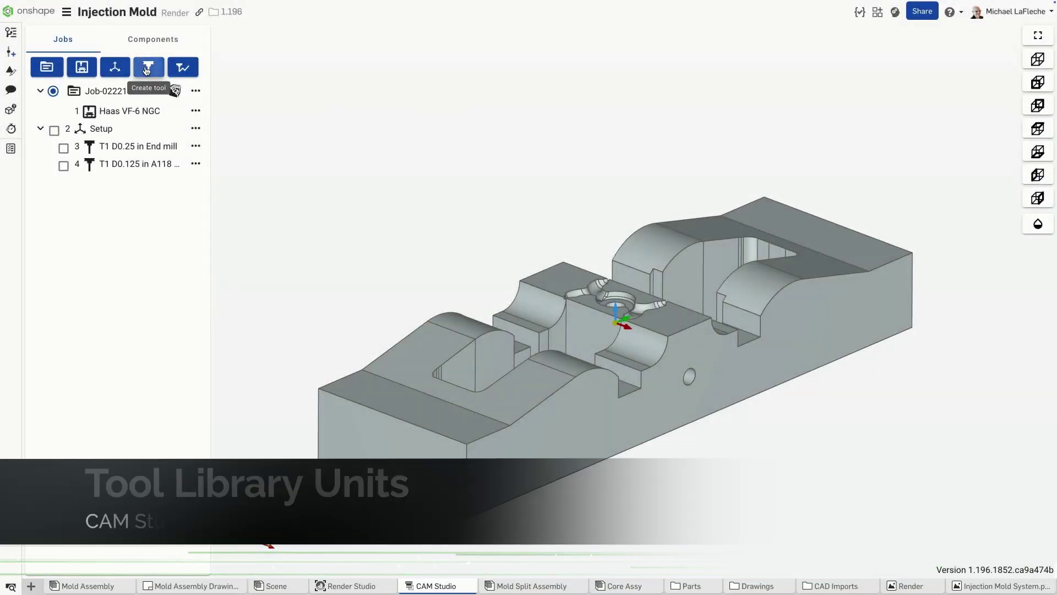
# - Add the SD12 mm A45 chamfer mill in inches: 0.5 in shaft, 1 in cutting, 1.5 in overall length
pyautogui.click(146, 66)
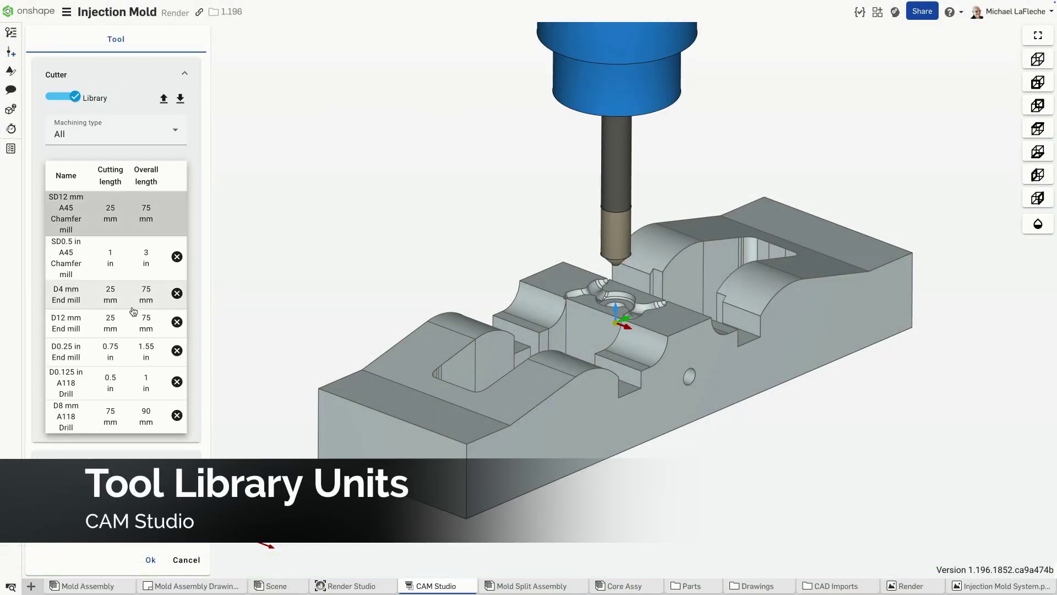
pyautogui.click(91, 228)
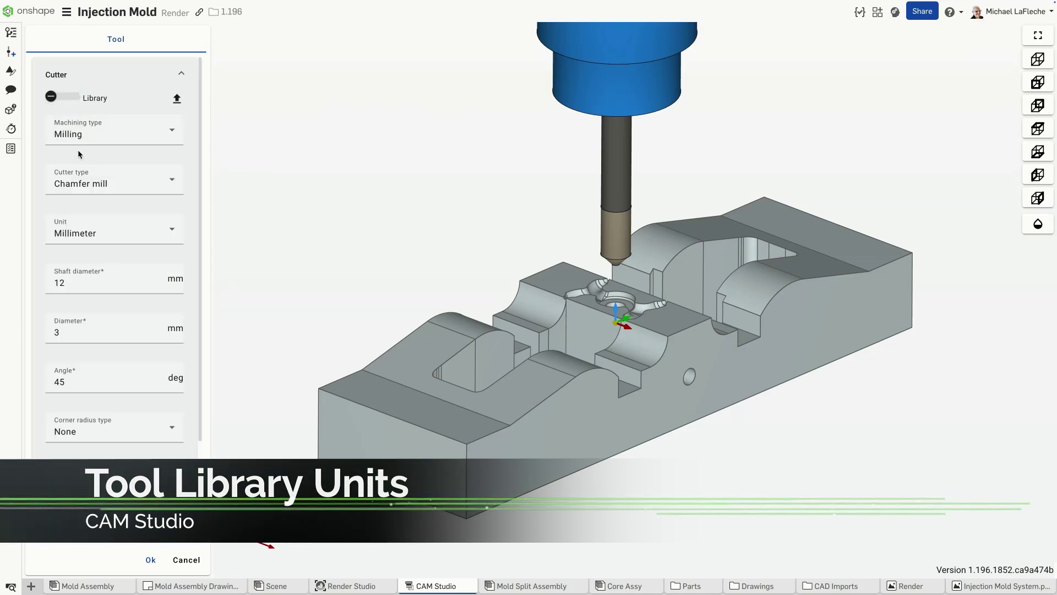
pyautogui.click(91, 233)
pyautogui.click(92, 286)
pyautogui.write('.5')
pyautogui.click(83, 485)
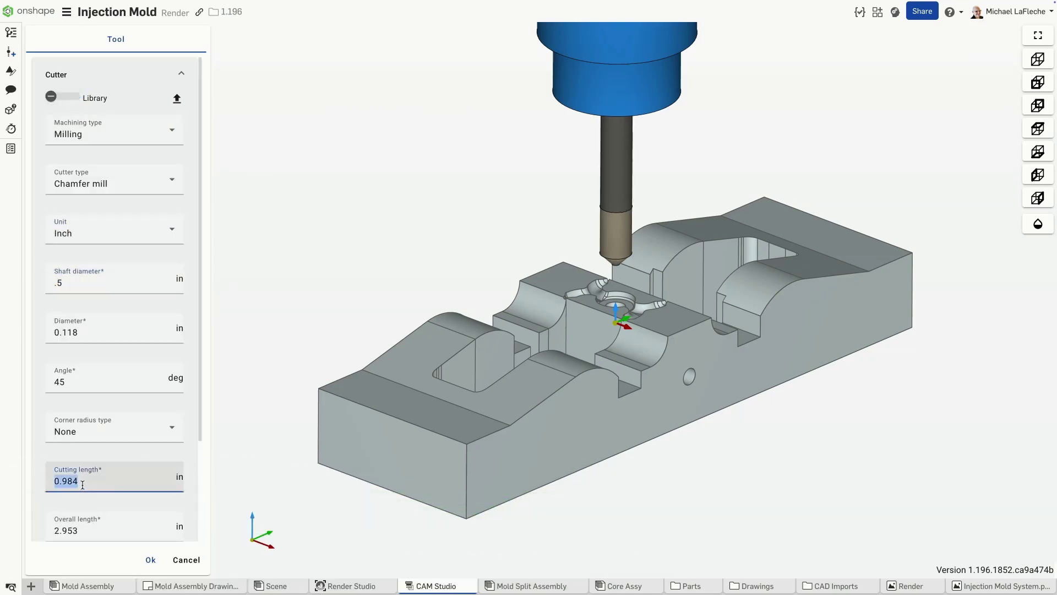
pyautogui.click(72, 527)
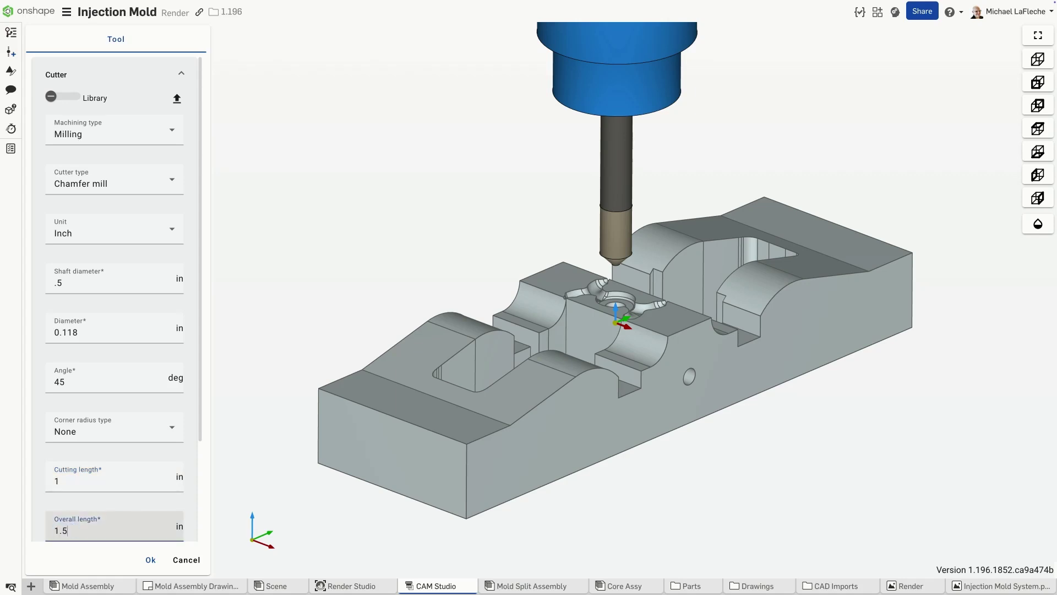
pyautogui.click(151, 560)
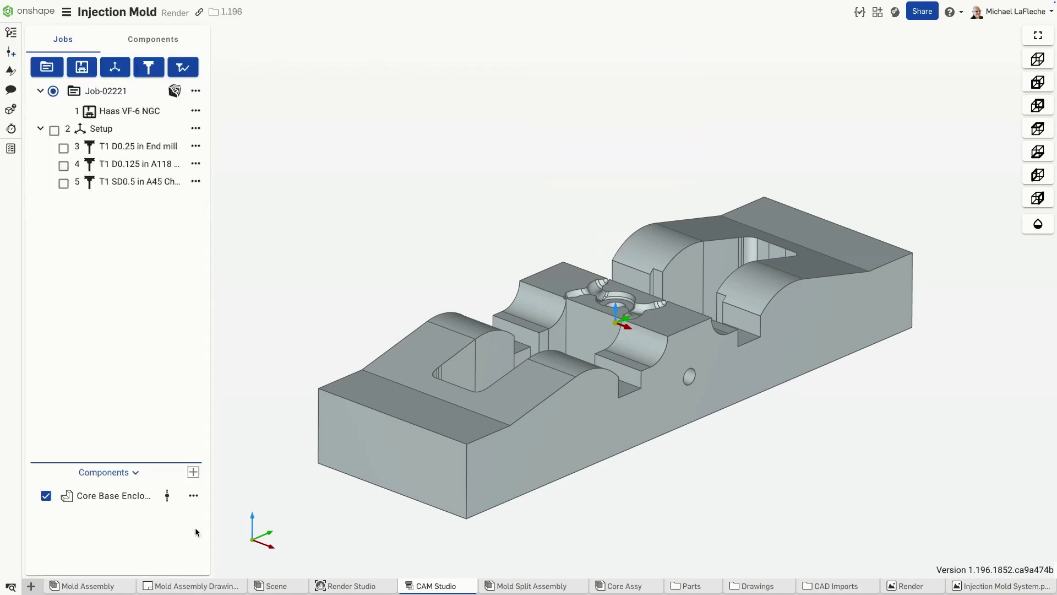